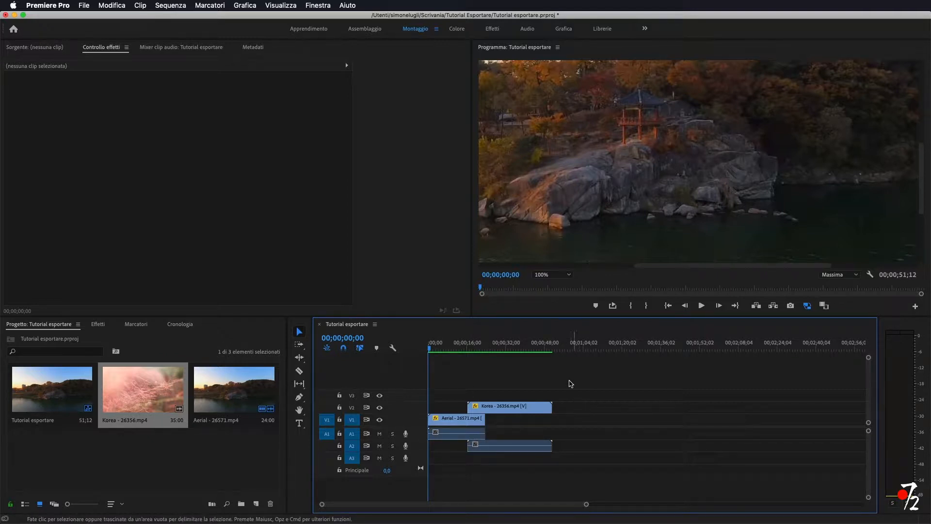
# Step: Move the playhead to the start of the sequence and select all the video and audio clips in the timeline
pyautogui.moveTo(434, 346); pyautogui.dragTo(401, 347)
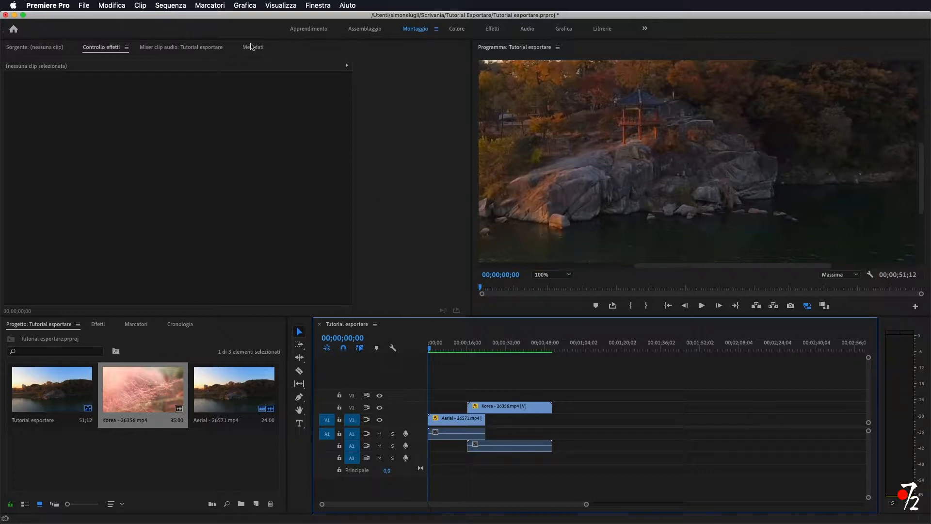
pyautogui.moveTo(578, 374); pyautogui.dragTo(438, 463)
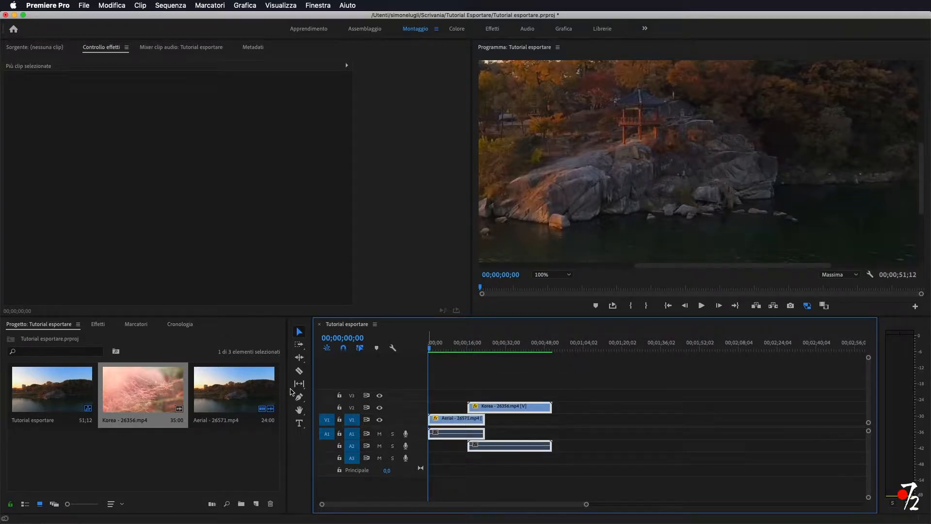
pyautogui.click(160, 5)
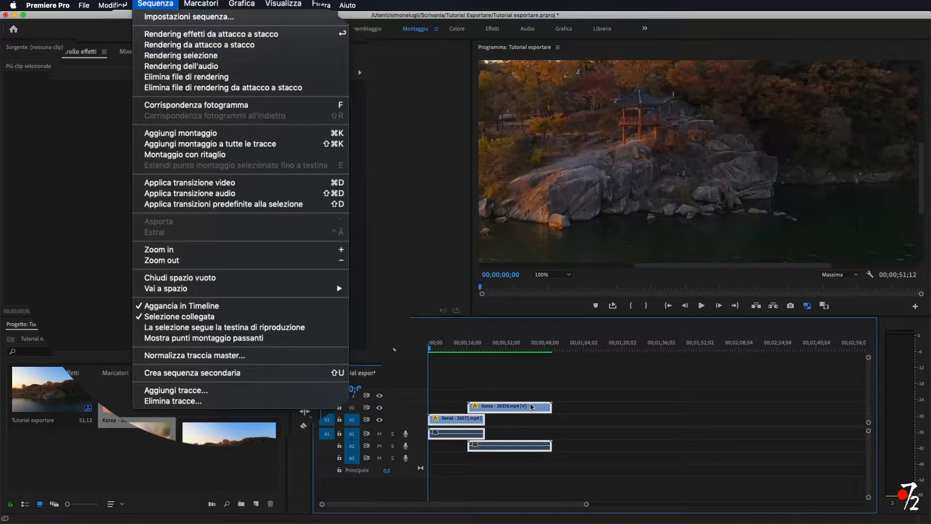
pyautogui.click(587, 380)
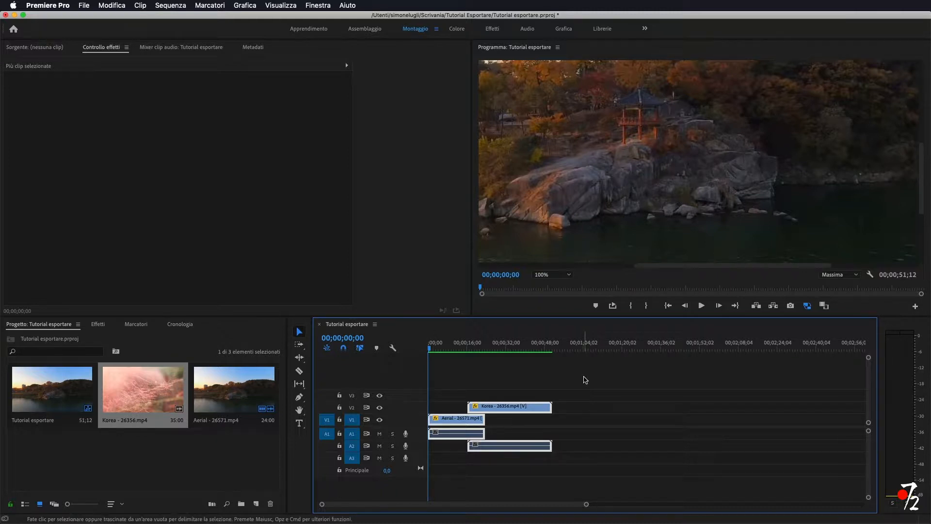
# Step: Open the media export settings for the sequence and enlarge the settings window to fill the screen
pyautogui.click(82, 6)
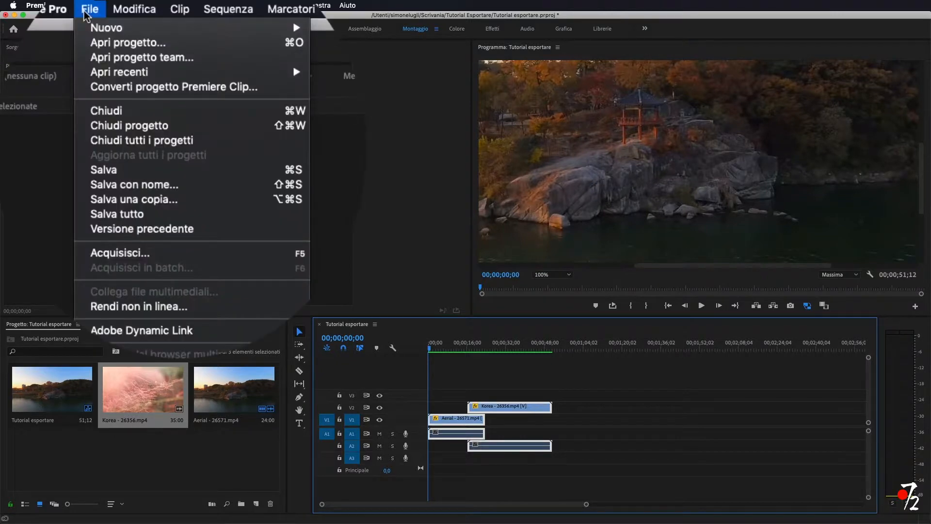
pyautogui.moveTo(116, 255)
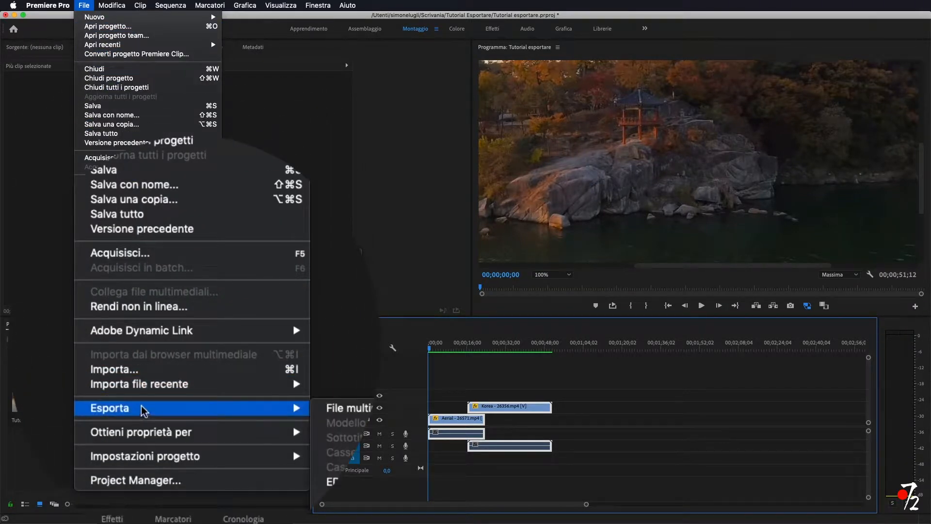
pyautogui.click(430, 407)
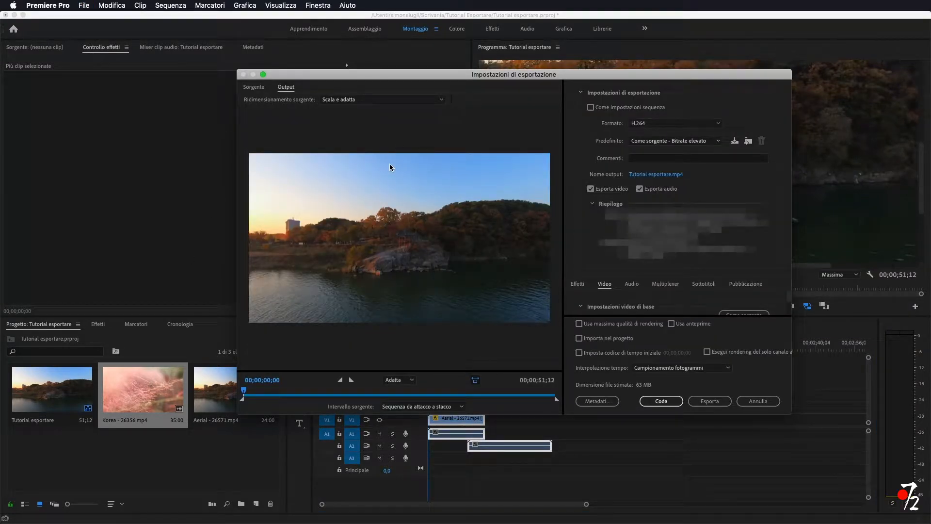
pyautogui.moveTo(375, 76); pyautogui.dragTo(139, 18)
pyautogui.moveTo(554, 357); pyautogui.dragTo(927, 520)
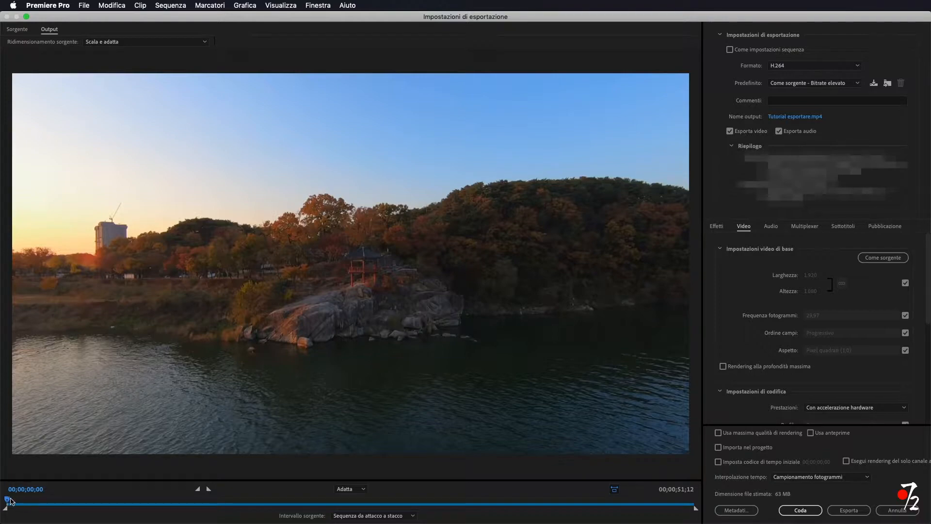
pyautogui.moveTo(9, 499)
pyautogui.mouseDown()
pyautogui.moveTo(588, 474)
pyautogui.moveTo(2, 487)
pyautogui.mouseUp()
# Step: Keep H.264 as the export format and apply the YouTube 1080p Full HD preset
pyautogui.click(809, 71)
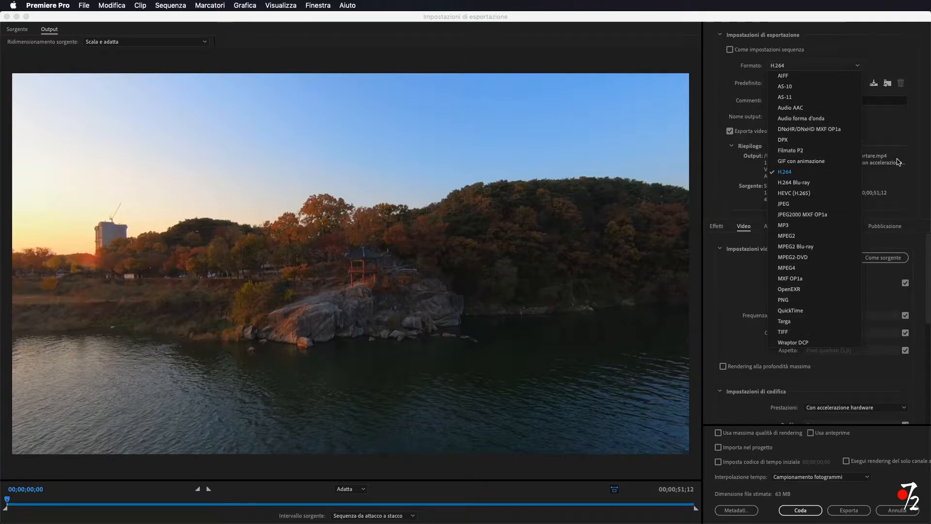
pyautogui.click(885, 121)
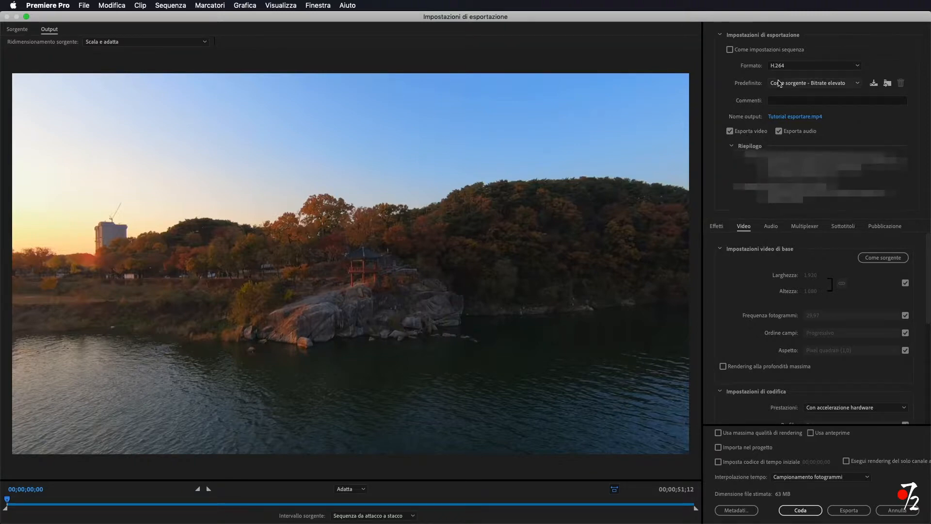
pyautogui.click(795, 83)
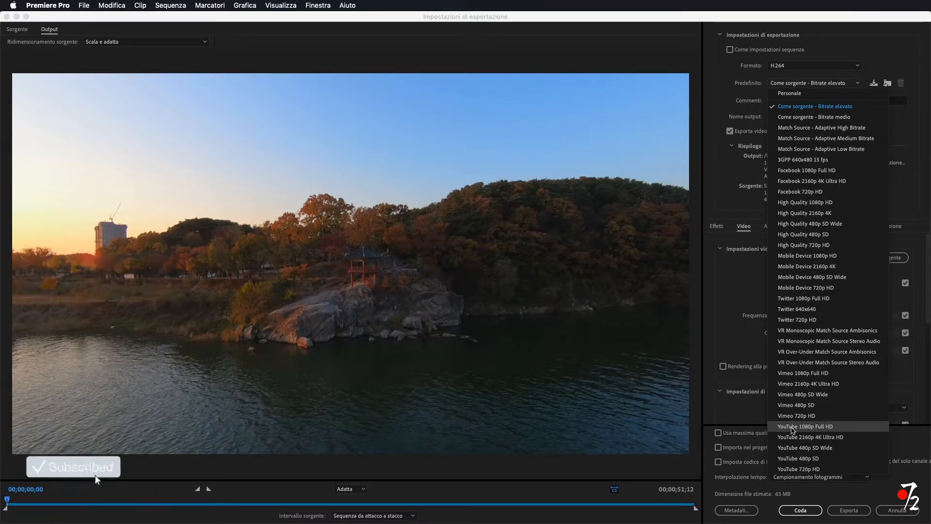
pyautogui.click(813, 426)
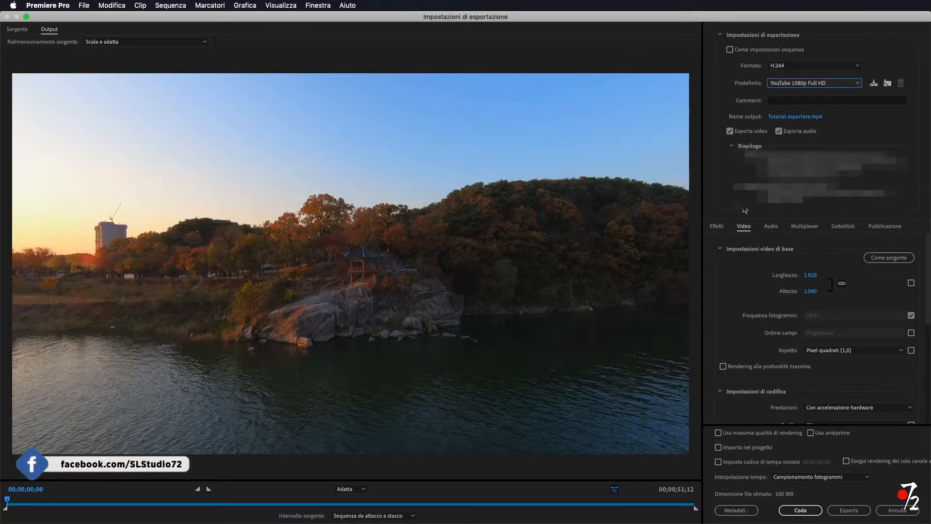
pyautogui.scroll(-2, 779, 277)
pyautogui.scroll(2, 768, 276)
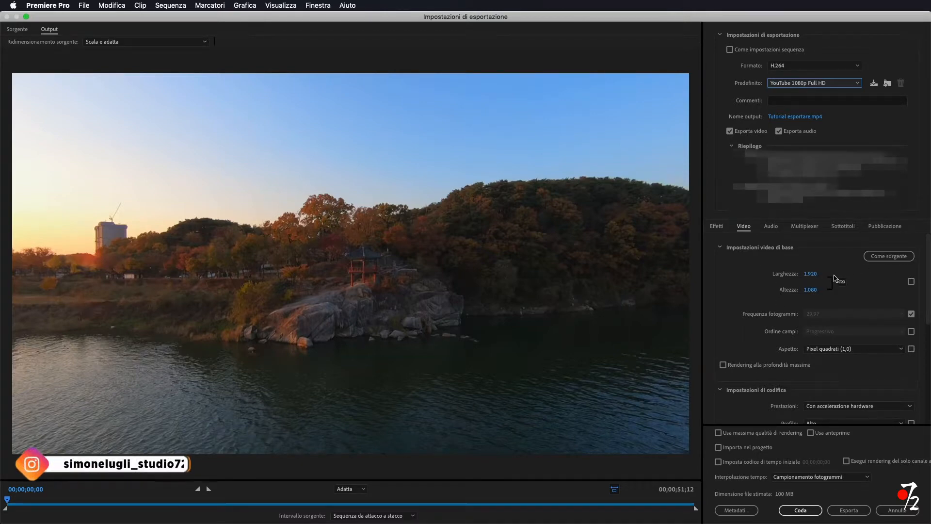
# Step: Try a smaller output width of 1.770 with linked proportions, and set the width back to 1.920
pyautogui.moveTo(810, 279); pyautogui.dragTo(737, 281)
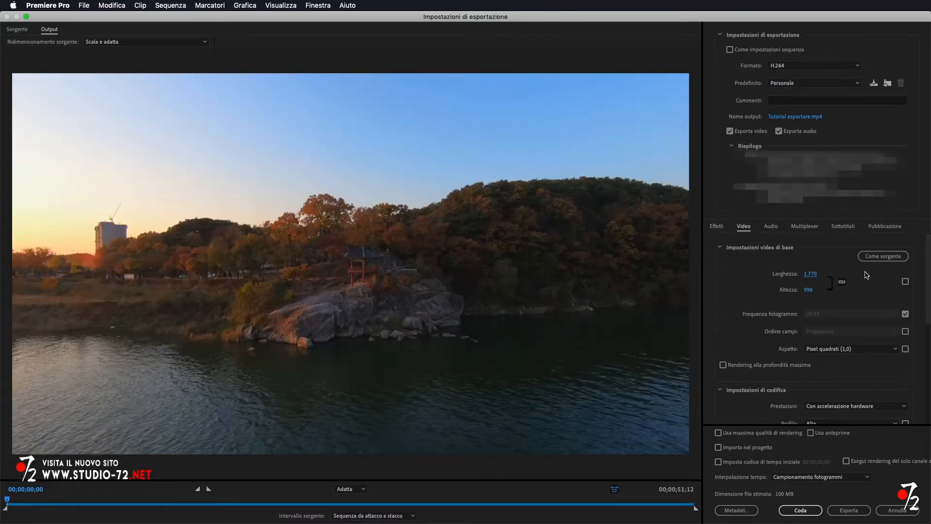
pyautogui.click(810, 274)
pyautogui.write('1.')
pyautogui.write('920')
pyautogui.press('Return')
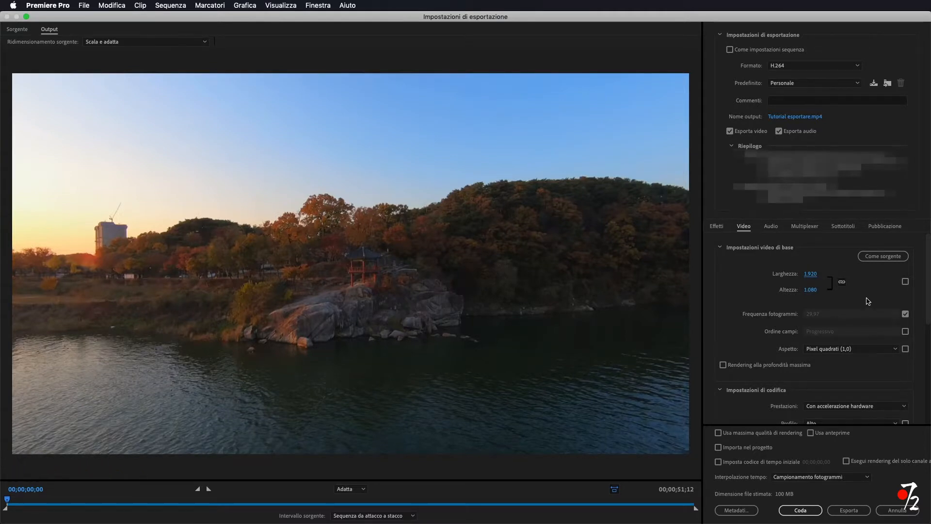
# Step: Examine the export's audio settings and the available audio codec choices
pyautogui.click(772, 227)
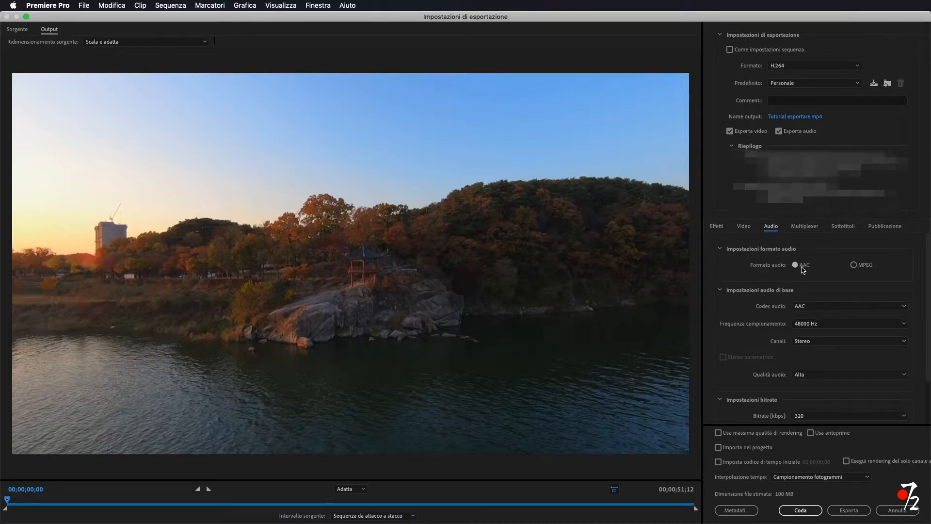
pyautogui.click(831, 309)
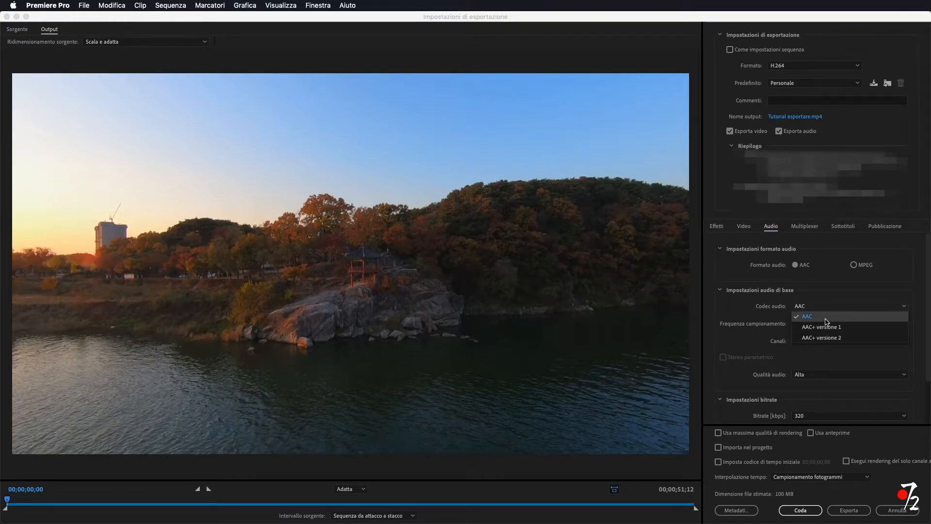
pyautogui.click(833, 289)
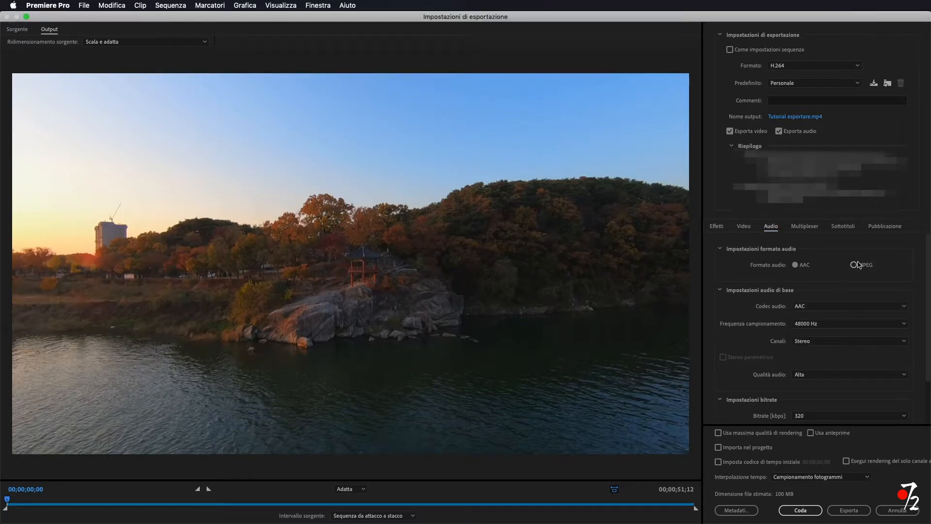
# Step: Try a 44100 Hz audio sample rate and set it back to 48000 Hz
pyautogui.click(815, 323)
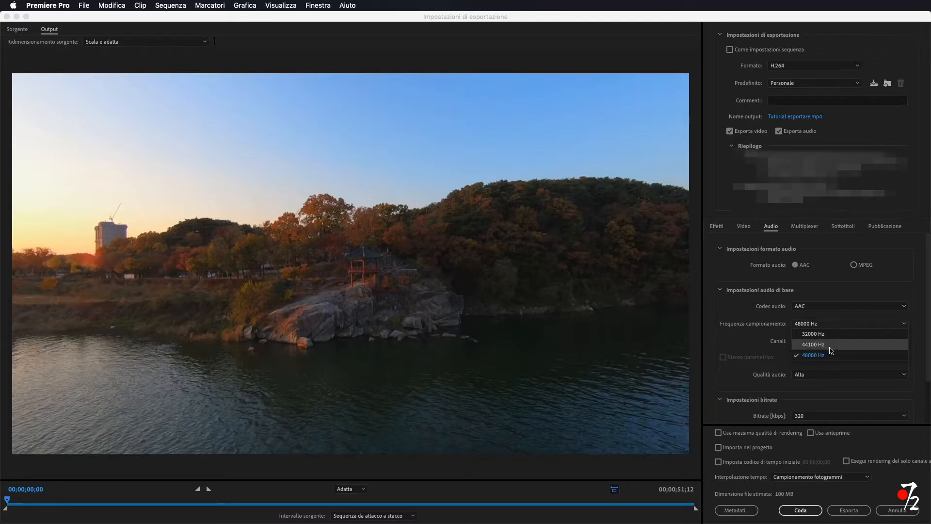
pyautogui.click(830, 347)
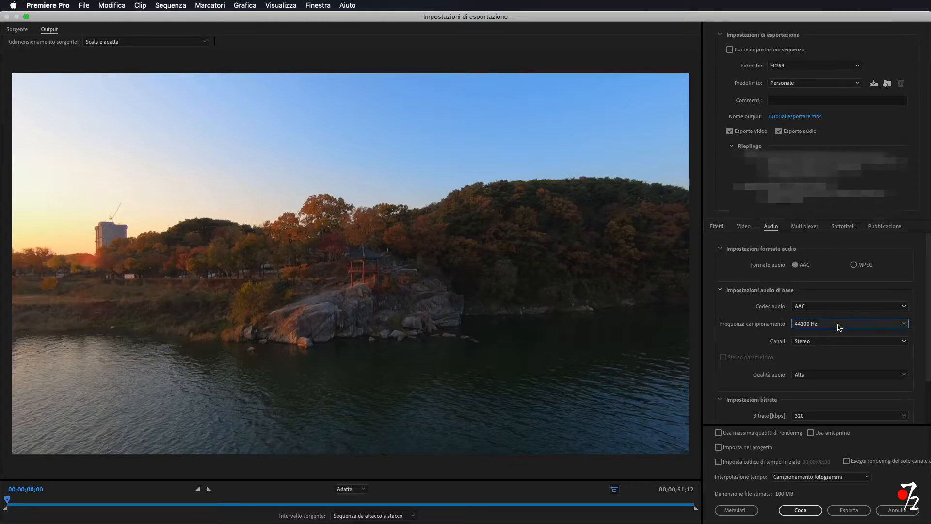
pyautogui.click(840, 328)
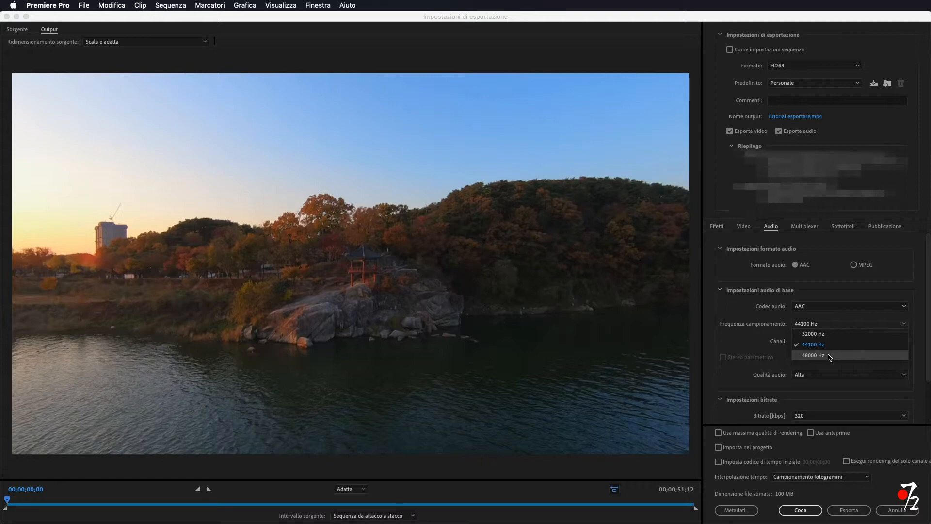
pyautogui.click(830, 358)
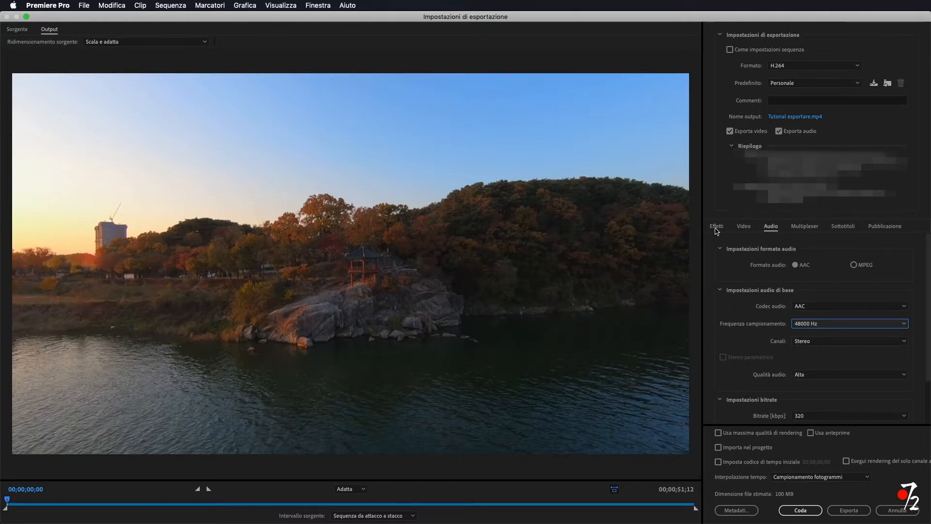
# Step: Check the export's video settings and reapply the YouTube 1080p Full HD preset
pyautogui.click(743, 226)
pyautogui.scroll(-3, 836, 342)
pyautogui.scroll(-2, 835, 342)
pyautogui.scroll(5, 800, 390)
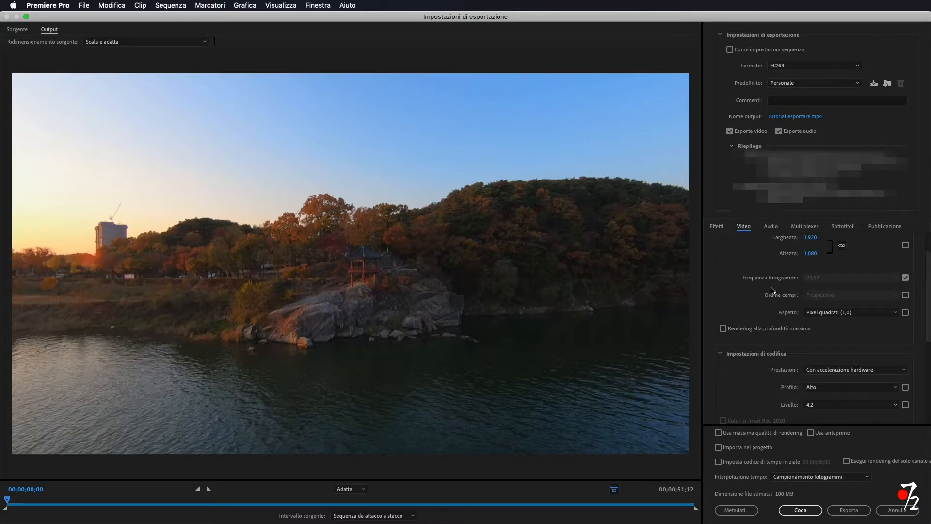
pyautogui.click(800, 83)
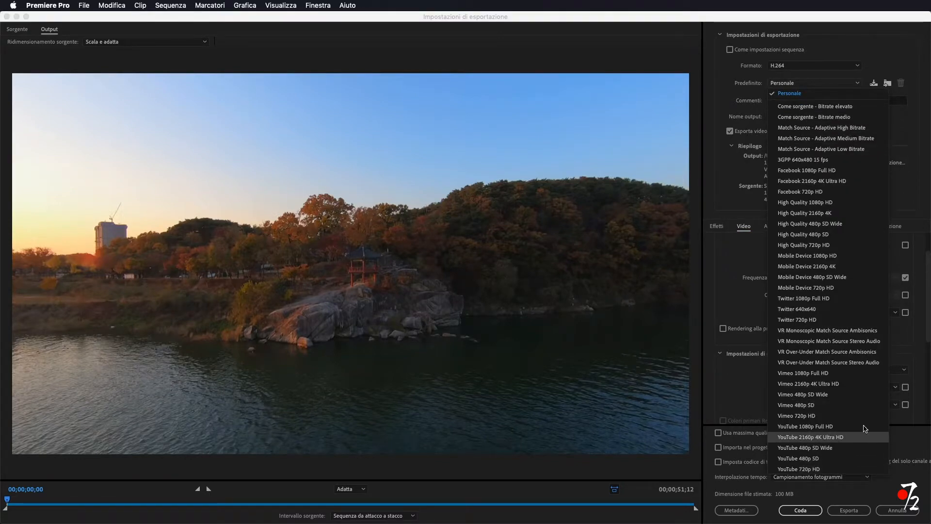
pyautogui.click(833, 427)
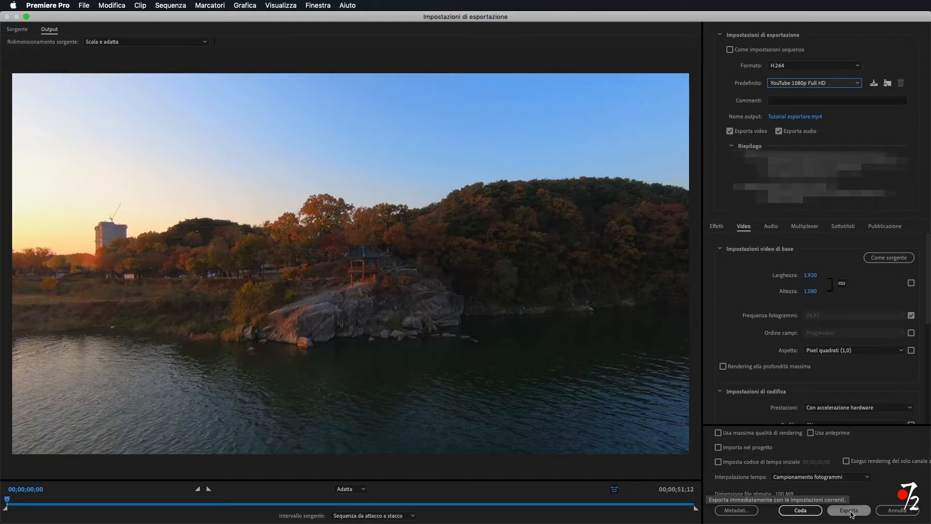
# Step: Try exporting the sequence directly with these settings and cancel the encoding
pyautogui.click(849, 510)
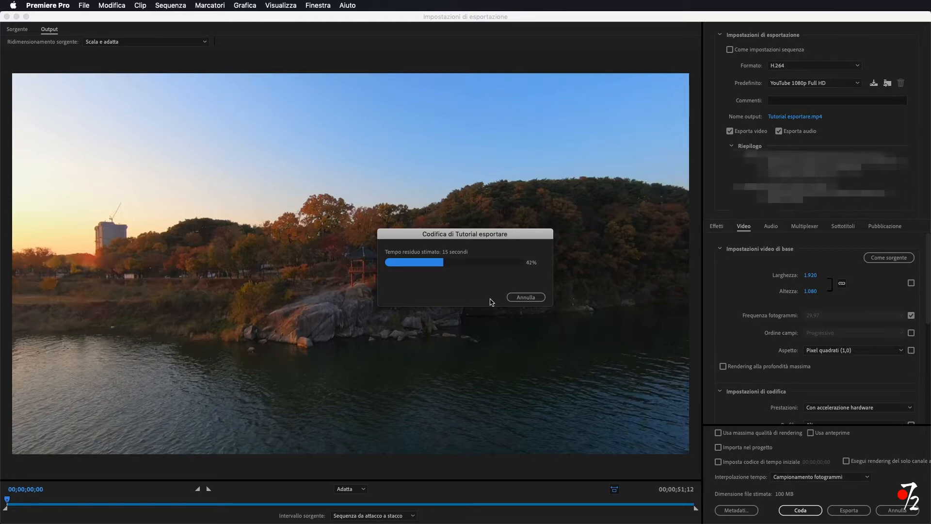
pyautogui.click(526, 297)
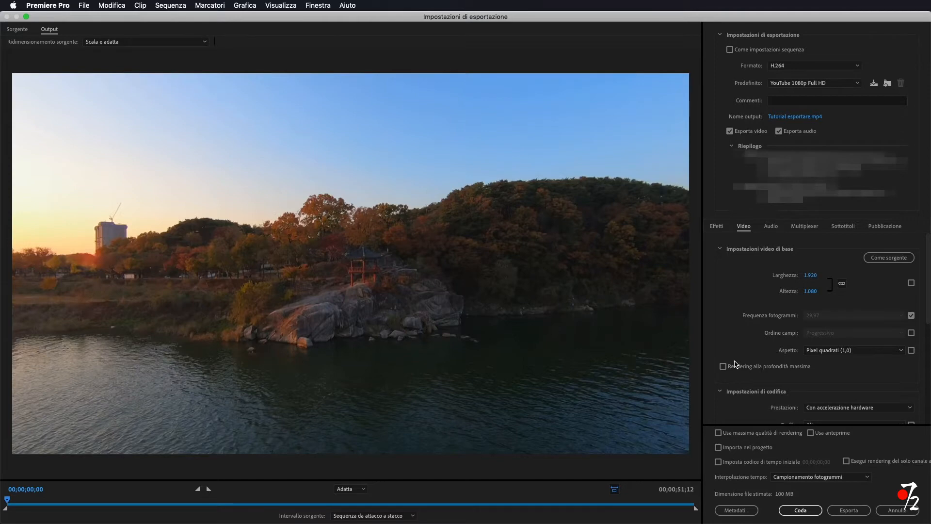
# Step: Send the sequence to the Media Encoder queue
pyautogui.click(804, 510)
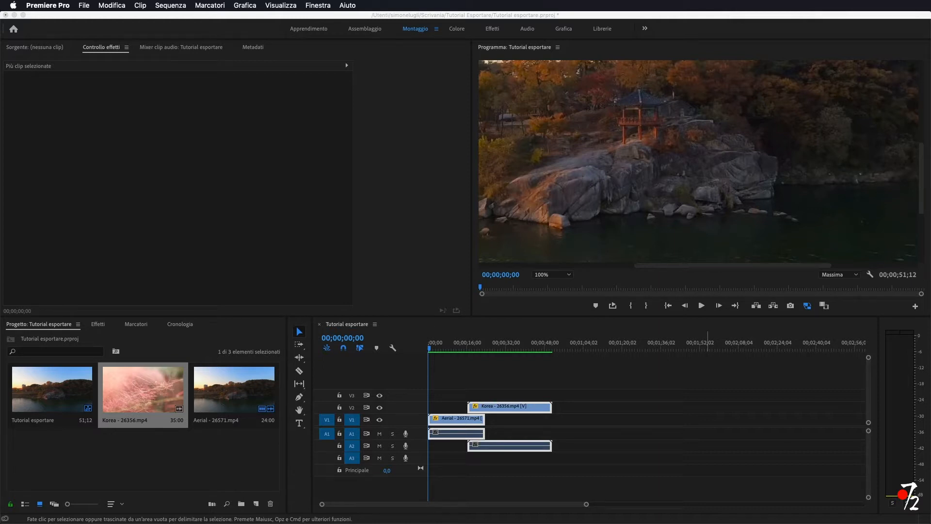
pyautogui.click(481, 329)
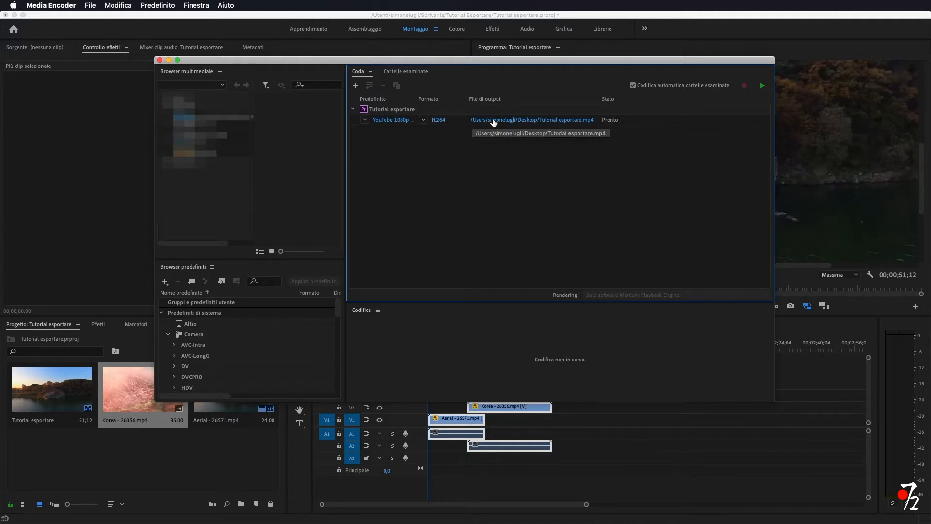
# Step: Examine the queued output file's name, save location and file format options, leaving them as they are
pyautogui.click(498, 121)
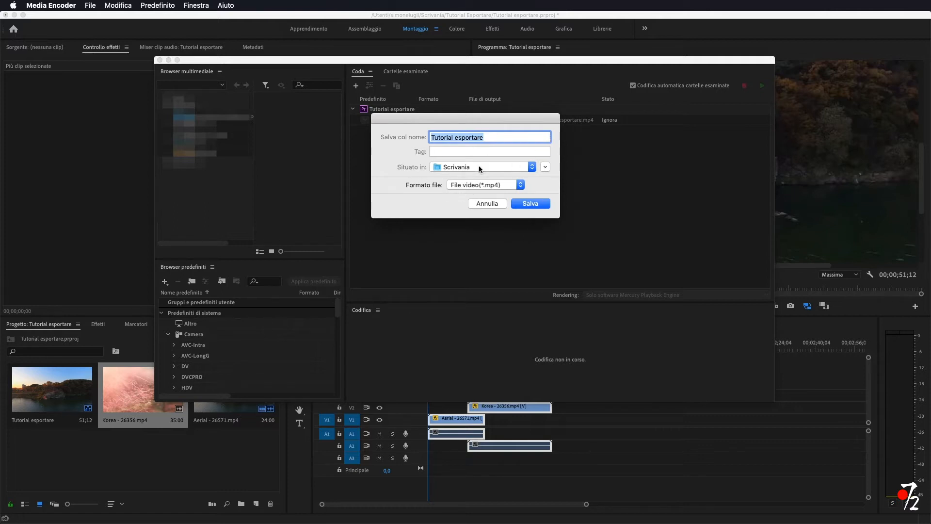
pyautogui.click(519, 185)
pyautogui.click(519, 186)
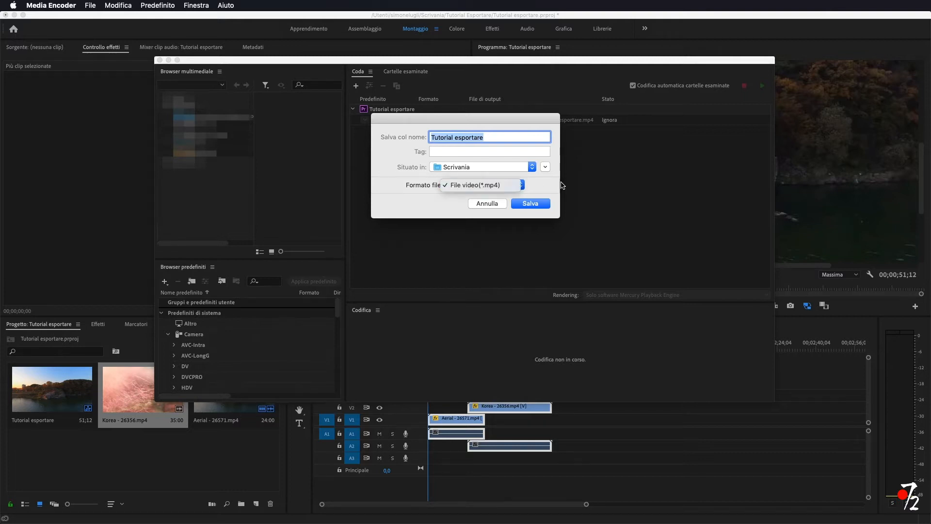
pyautogui.click(487, 205)
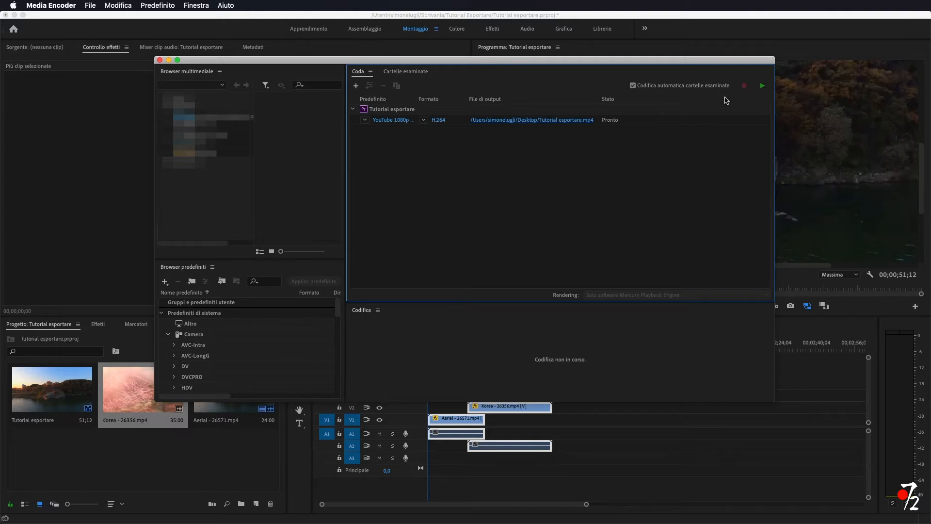
# Step: Start encoding the queue, and switch back to Premiere Pro to clear the clip selection in the timeline
pyautogui.click(761, 89)
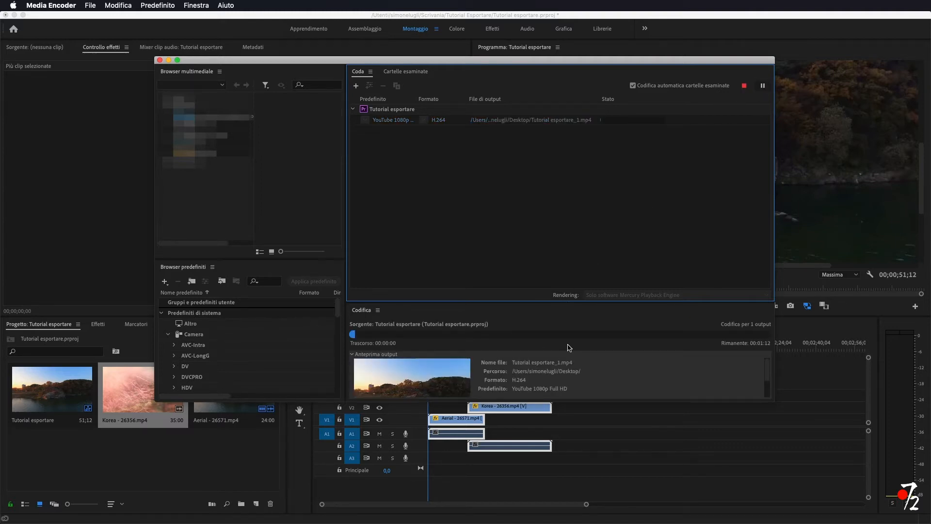
pyautogui.click(72, 262)
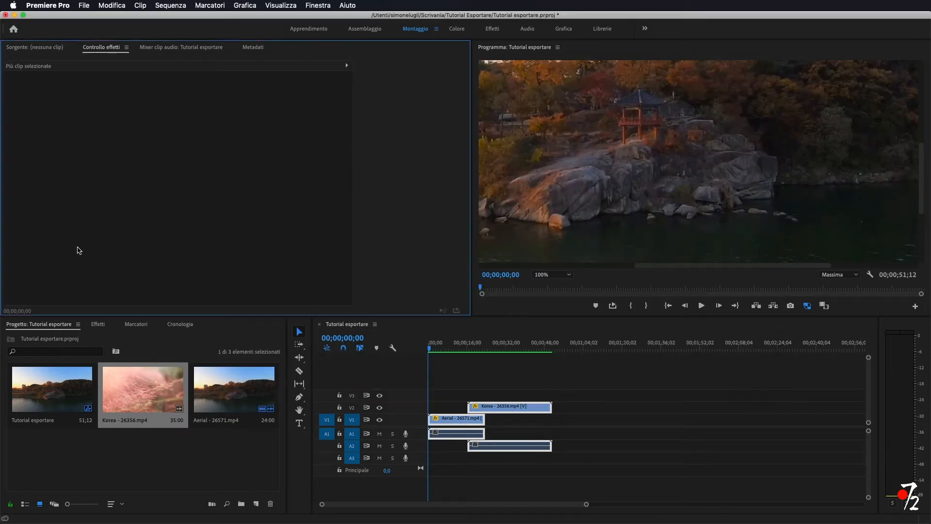
pyautogui.click(514, 377)
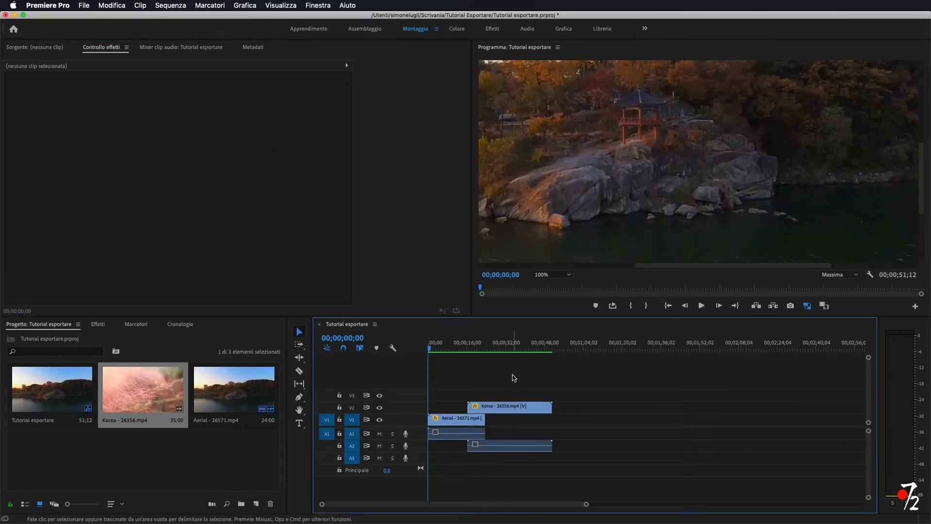